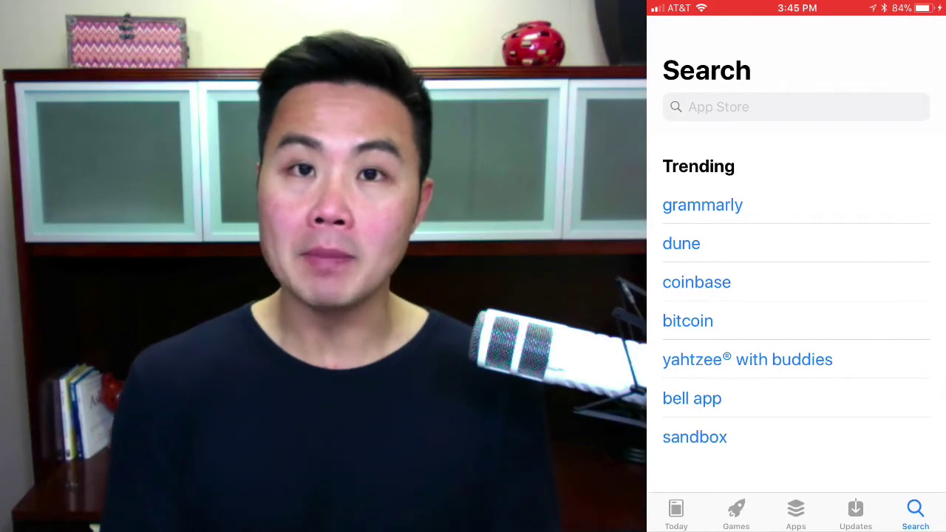
- Search the iPhone App Store for 'paintball' and browse suggestions like paintball arena and paintball war zone
left_click(796, 107)
type("pai")
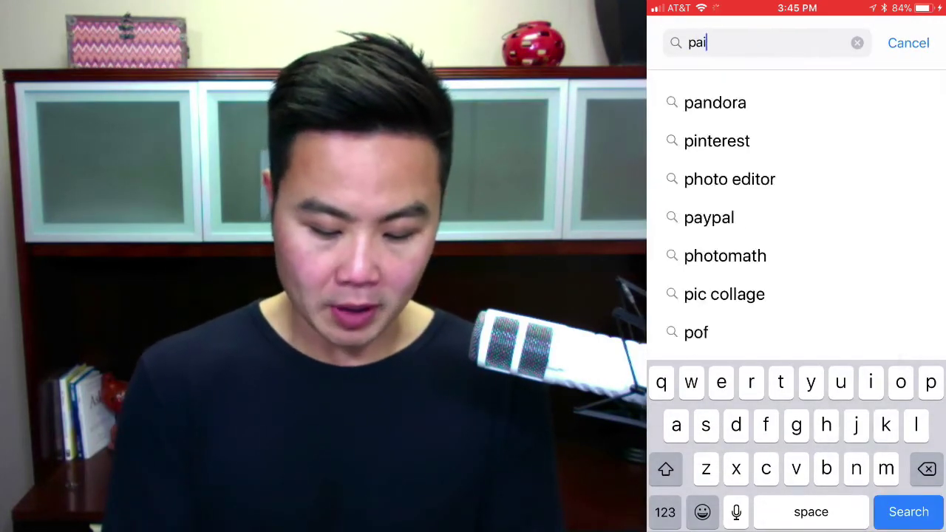
type("ntball")
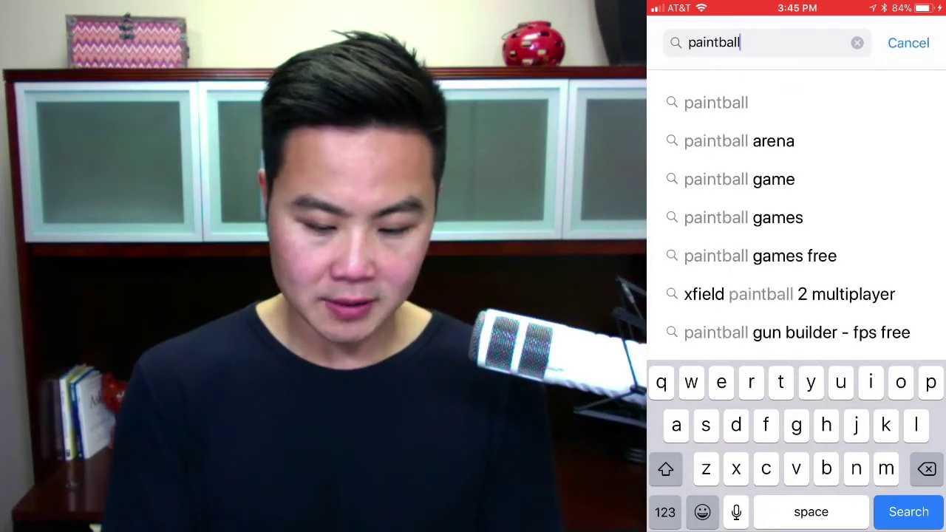
scroll(788, 212, "down", 2)
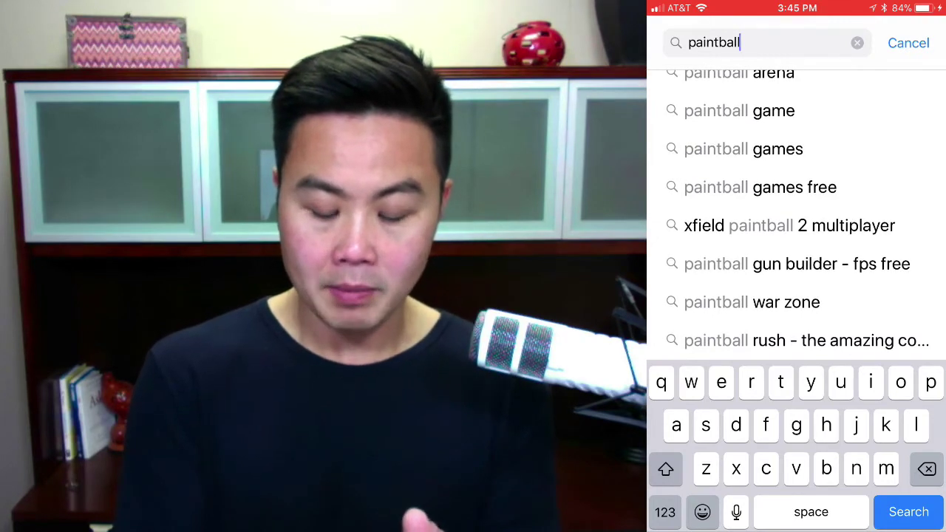
scroll(805, 218, "down", 2)
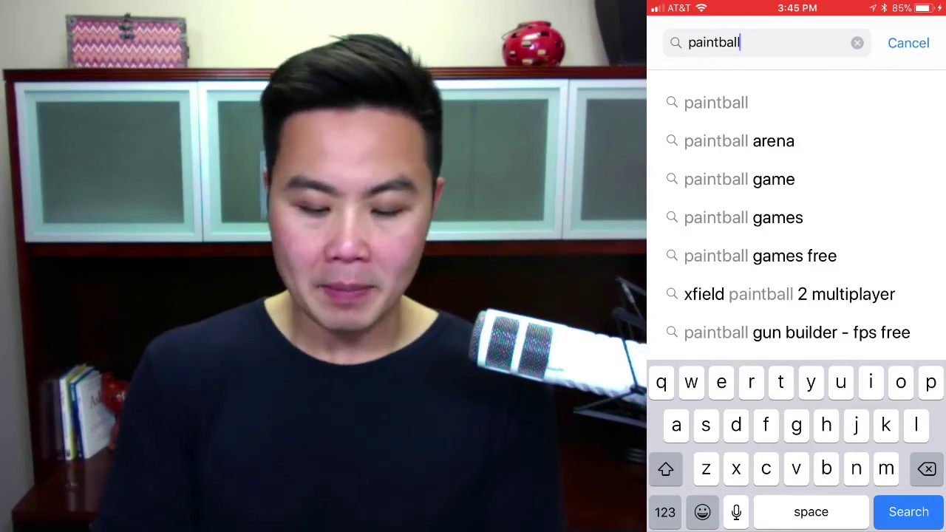
scroll(806, 215, "down", 2)
scroll(806, 215, "up", 2)
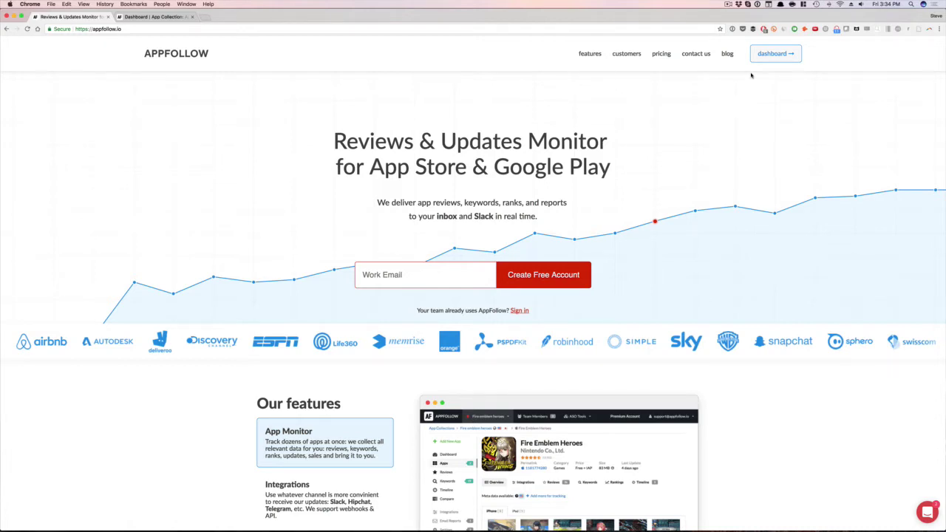
scroll(751, 74, "down", 2)
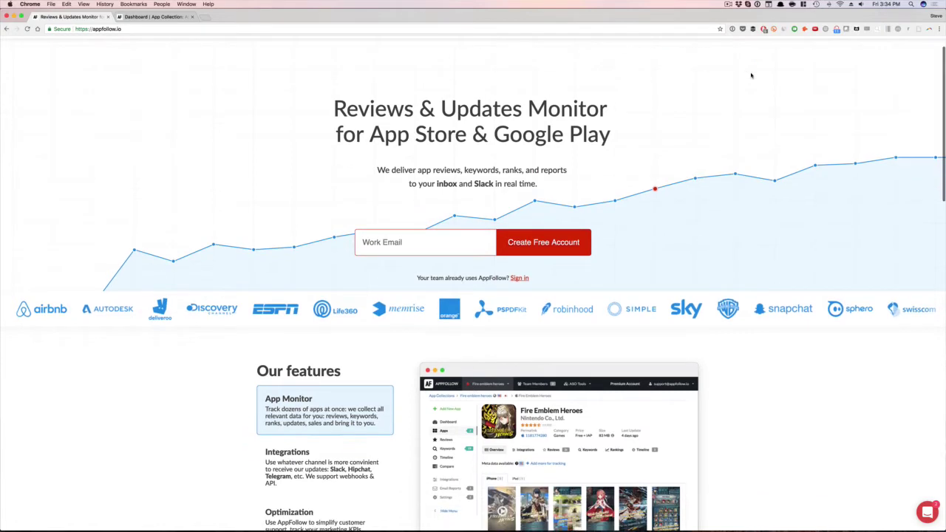
scroll(751, 75, "down", 3)
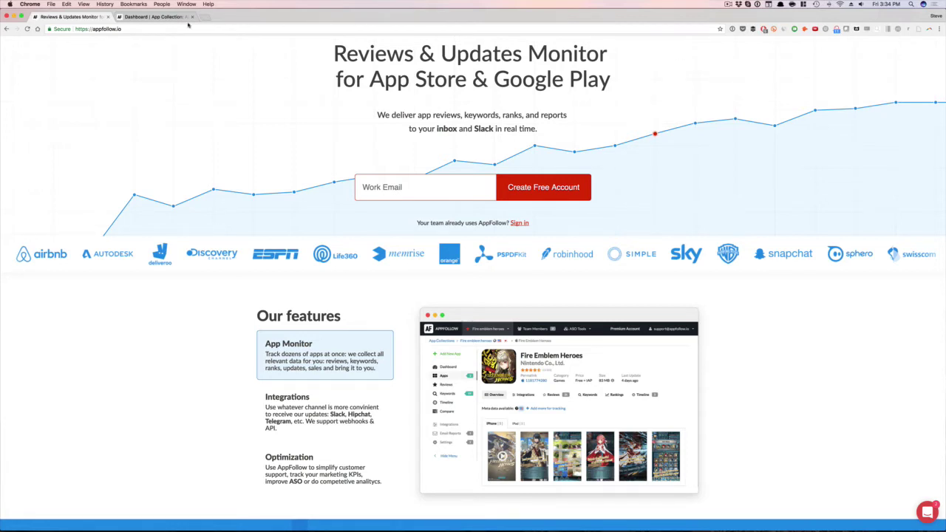
- Go to the AppFollow Dashboard and display the ASO Tools menu
left_click(155, 17)
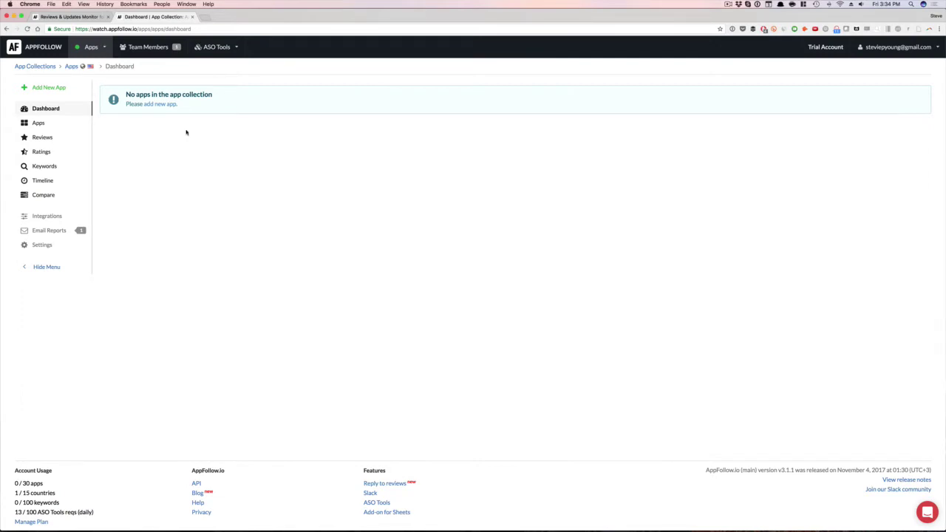
left_click(221, 50)
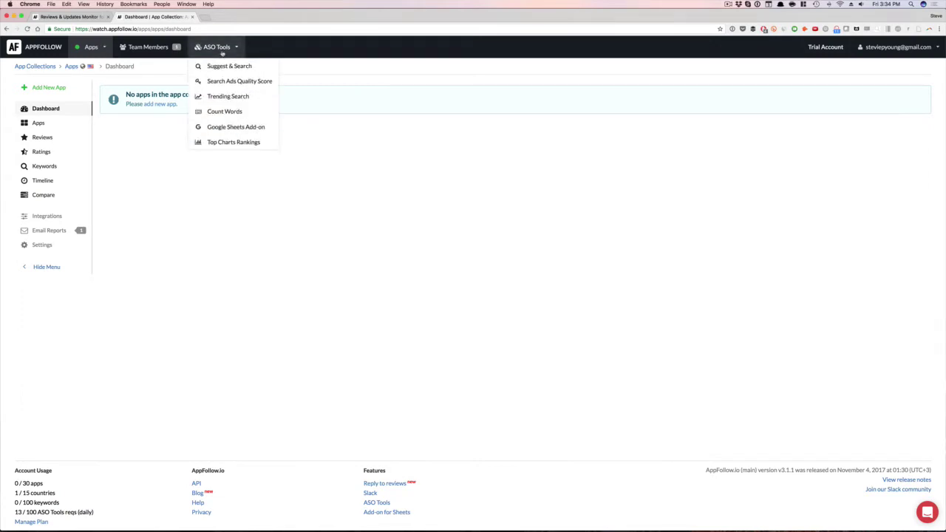
left_click(170, 271)
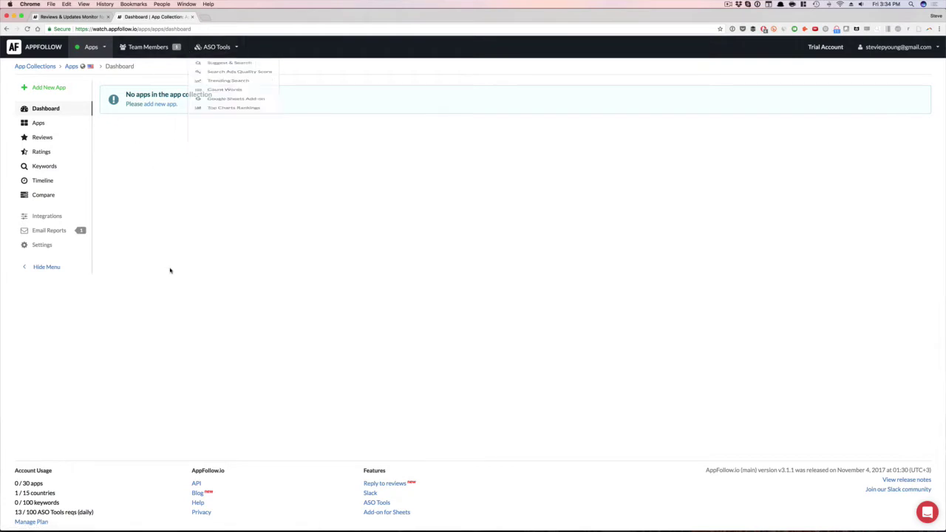
left_click(227, 50)
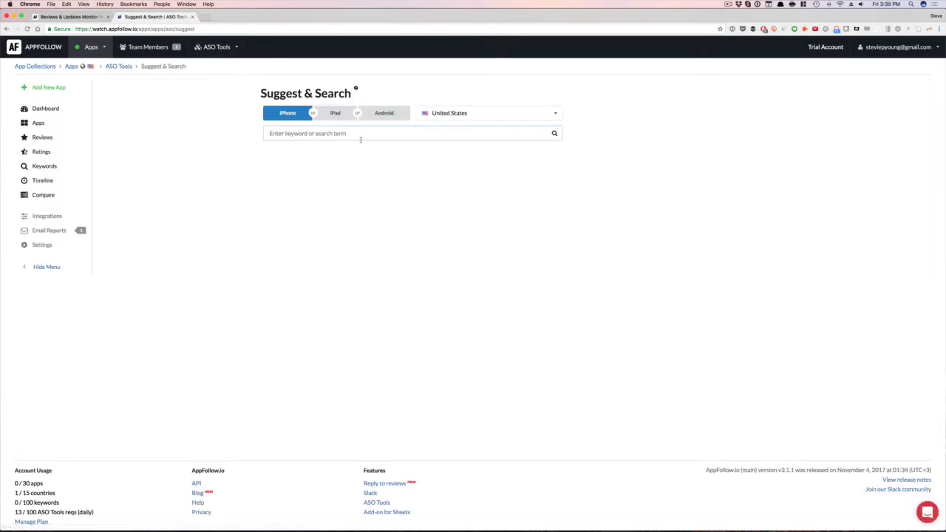
- Run an iPhone US Suggest & Search for 'paintball' and copy its 10 keyword suggestions
type("paintball")
key("Return")
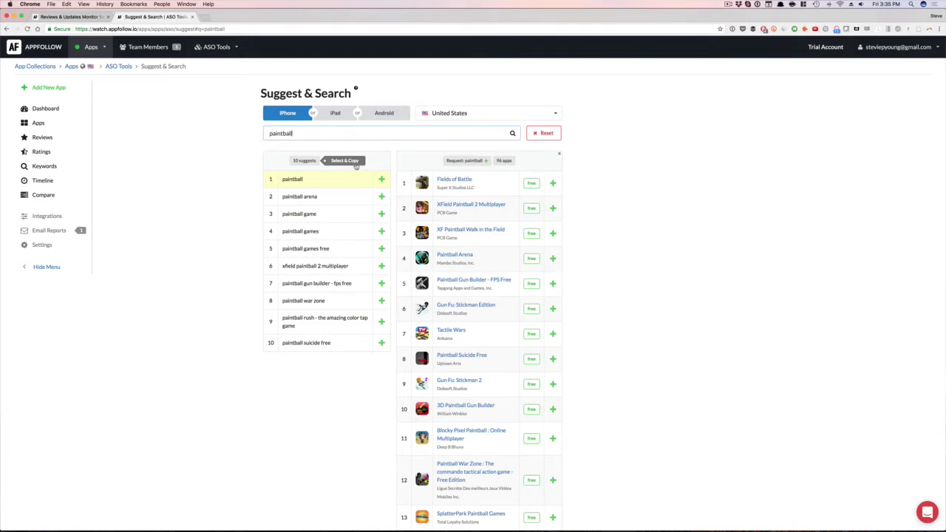
left_click(356, 165)
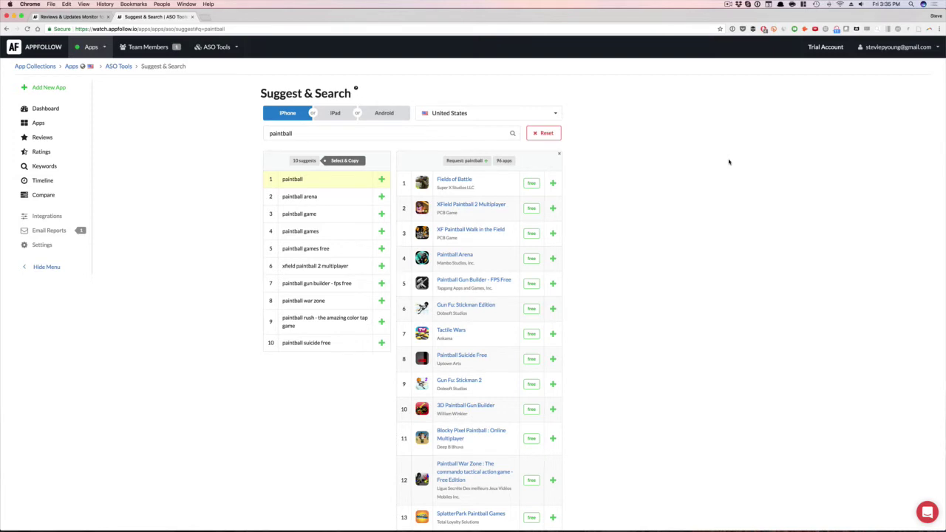
left_click(383, 180)
left_click(572, 239)
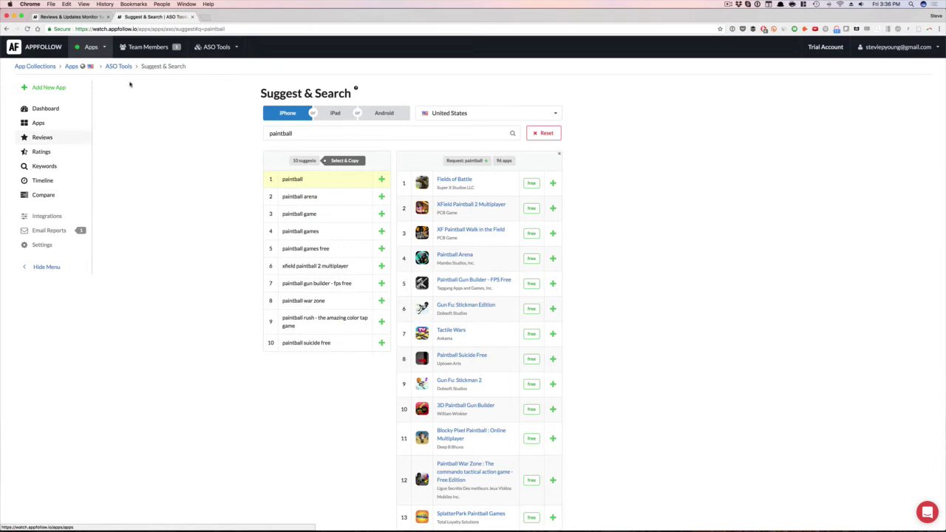
- Replace the 'paintball' search with 'meditation' to get 10 suggestions and 100 ranked iPhone apps
double_click(271, 133)
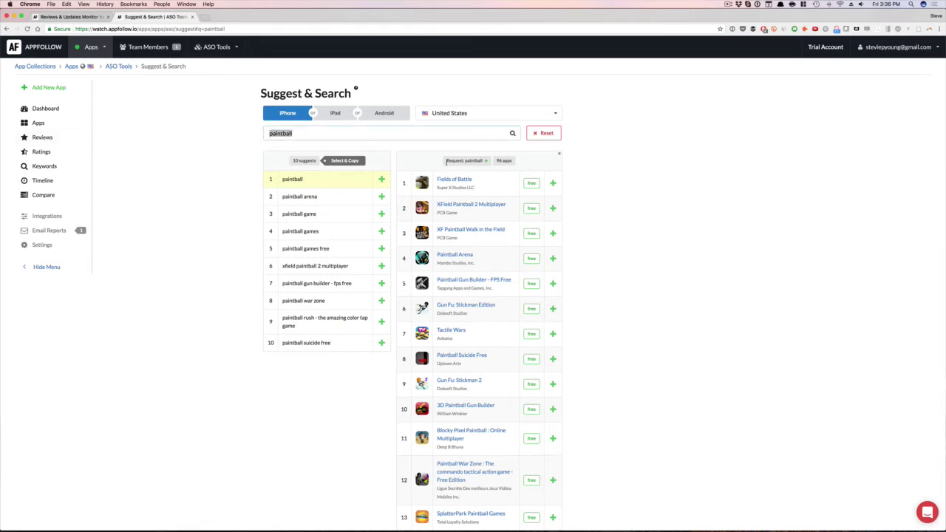
type("meditation")
key("Return")
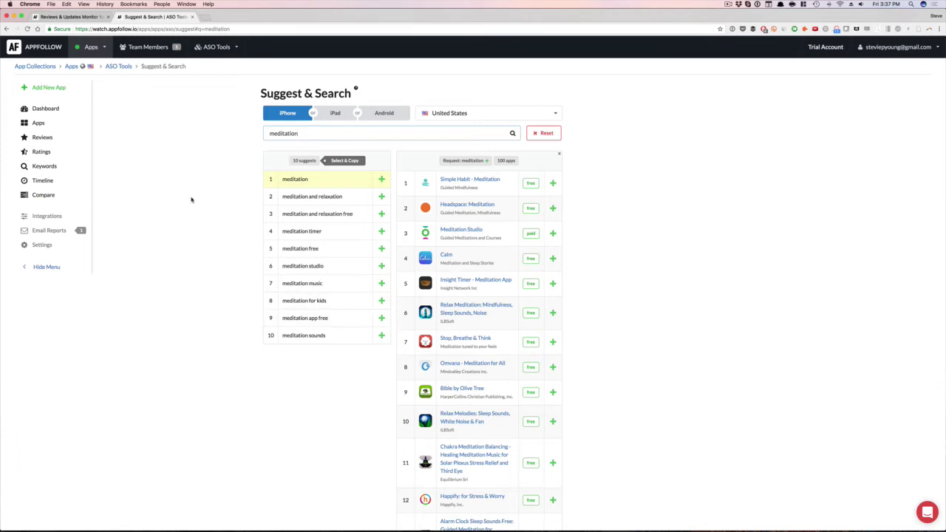
left_click(215, 49)
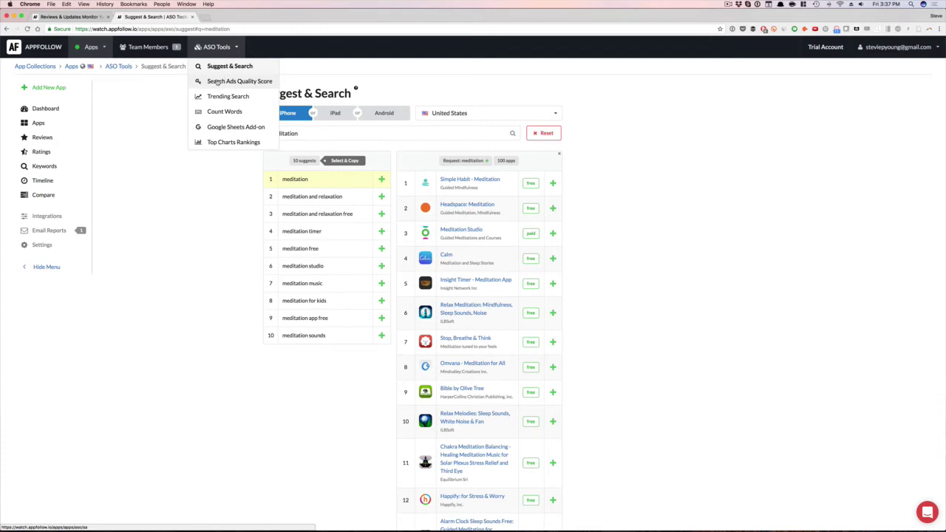
- In Search Ads Quality Score, choose the app 'Paintball Rush - The Amazing Color Tap Game'
left_click(217, 81)
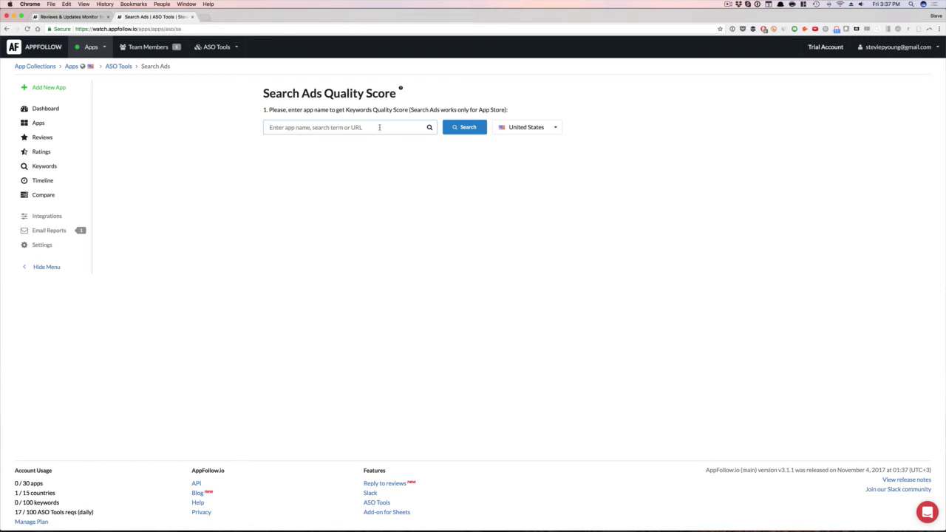
type("p")
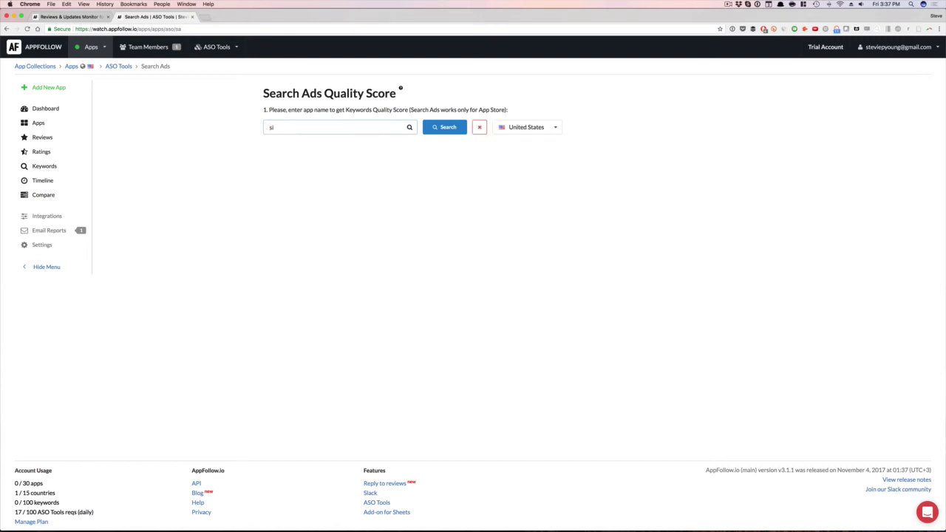
key("BackSpace")
type("paintball rush")
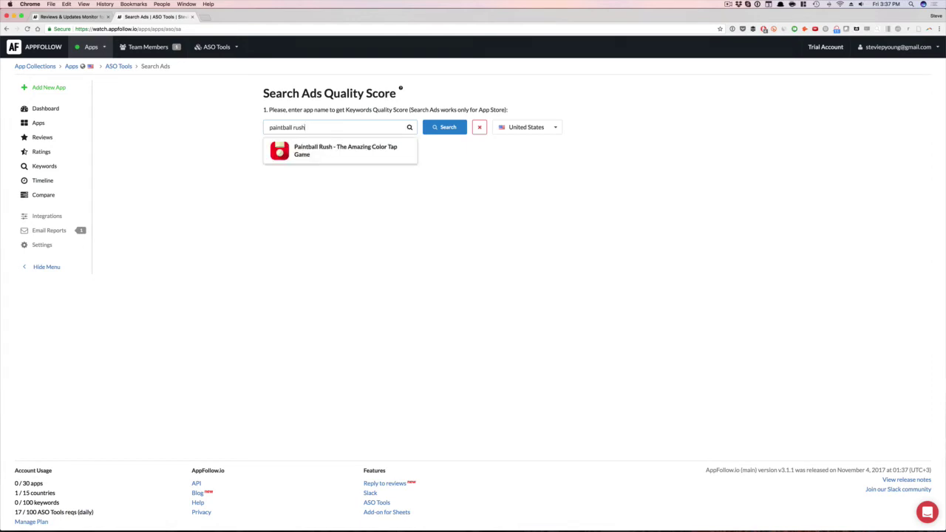
left_click(367, 160)
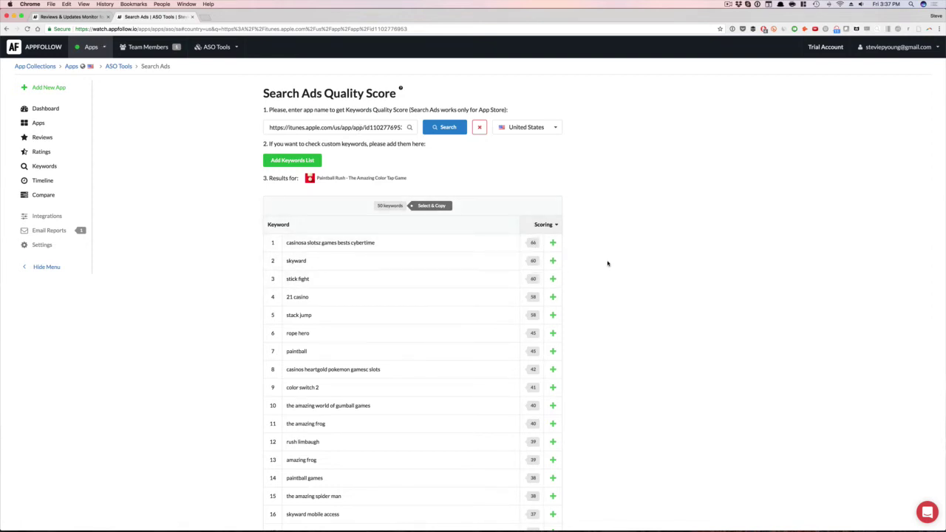
scroll(360, 332, "down", 1)
scroll(359, 332, "down", 3)
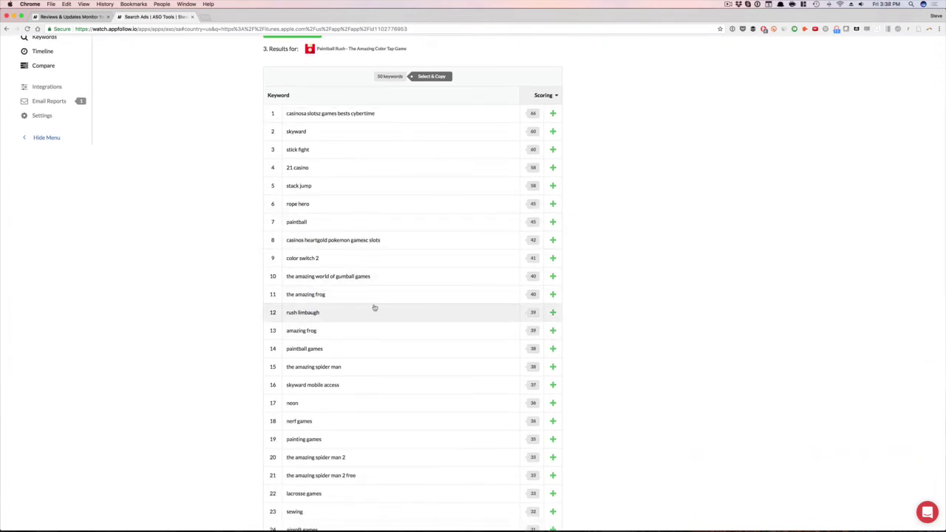
scroll(375, 308, "down", 13)
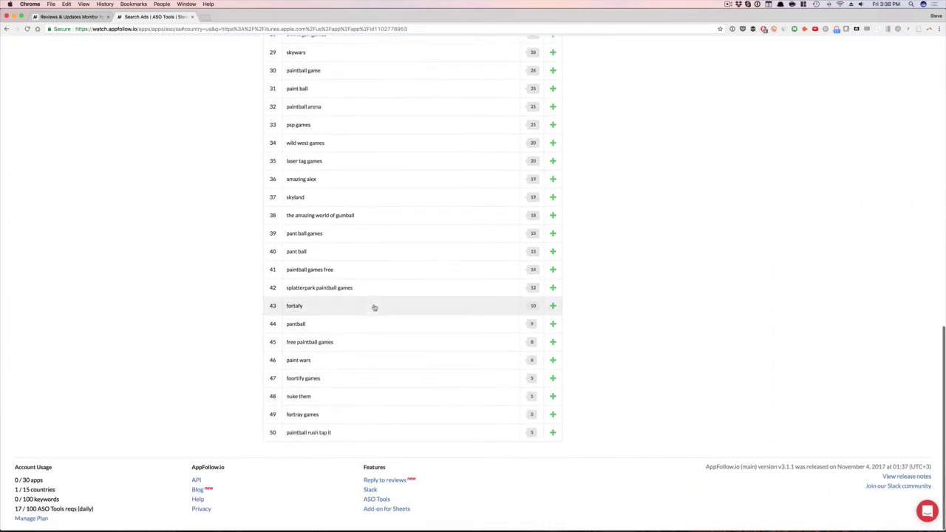
scroll(363, 434, "up", 10)
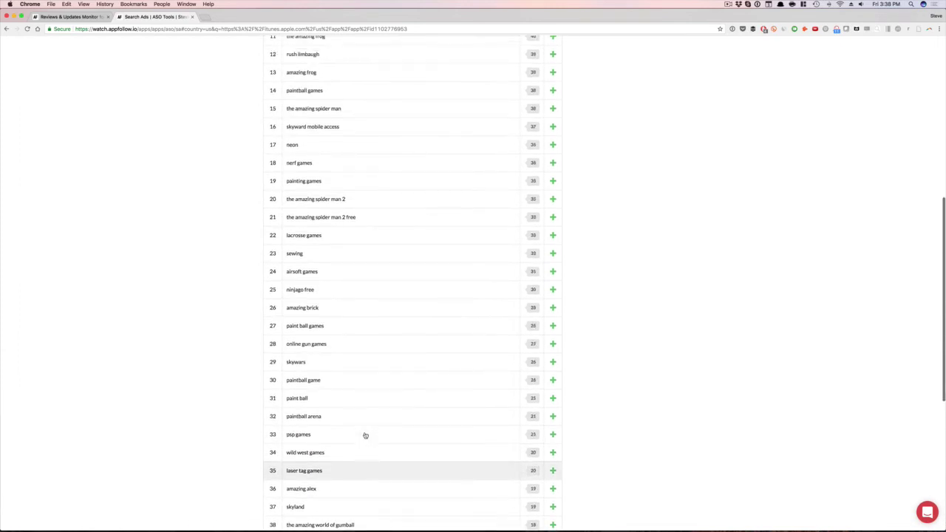
scroll(365, 436, "up", 8)
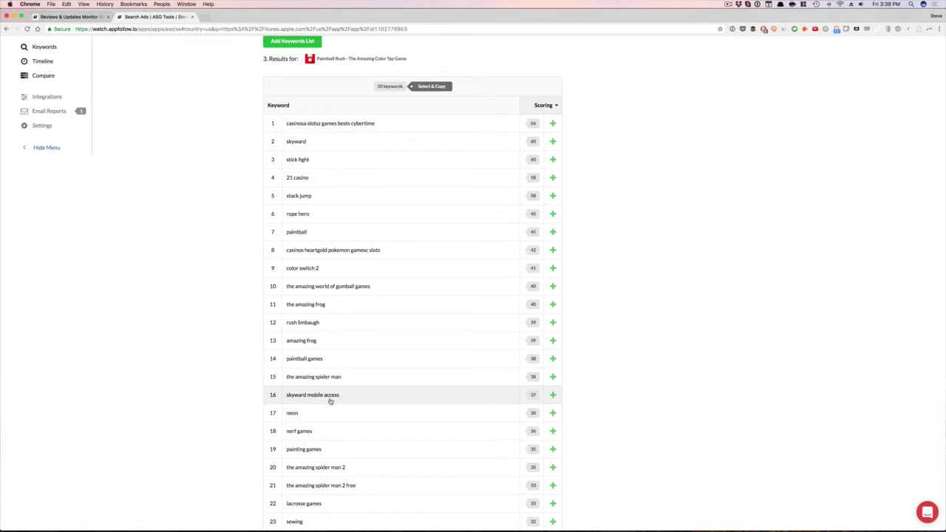
scroll(331, 400, "down", 2)
scroll(331, 395, "up", 3)
scroll(380, 344, "down", 9)
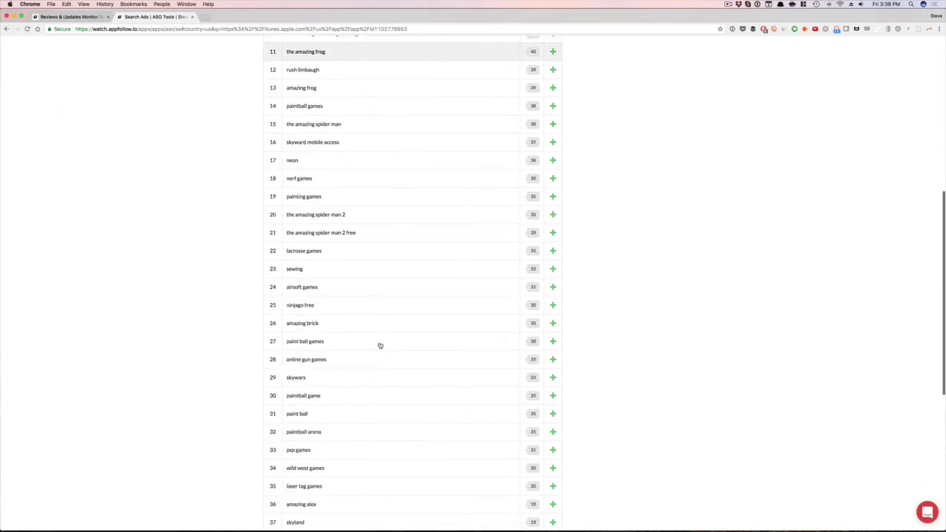
scroll(378, 354, "down", 5)
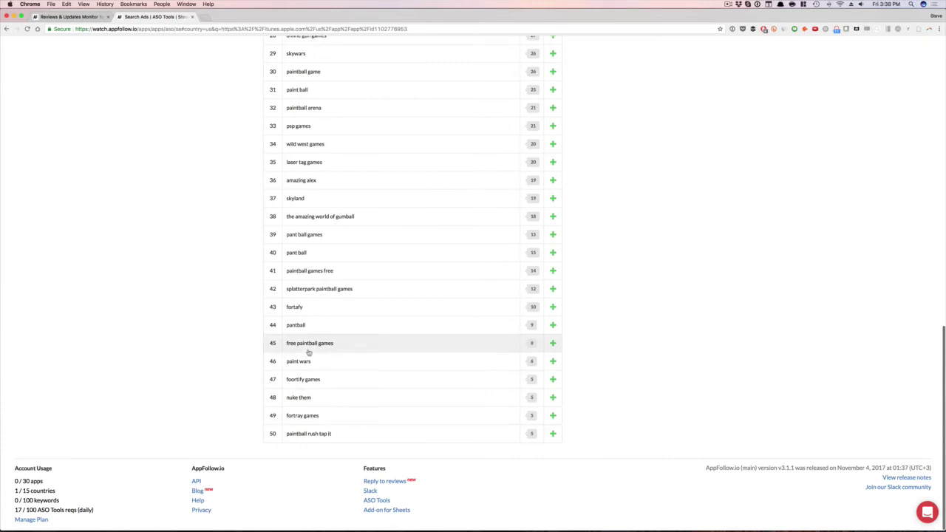
scroll(309, 353, "up", 15)
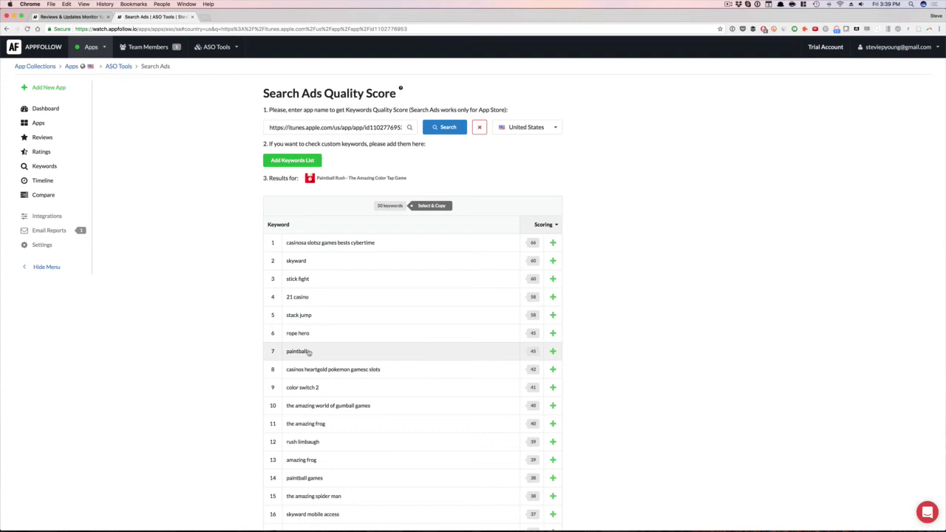
- Copy the 50 scored Paintball Rush keywords using Select & Copy
left_click(429, 205)
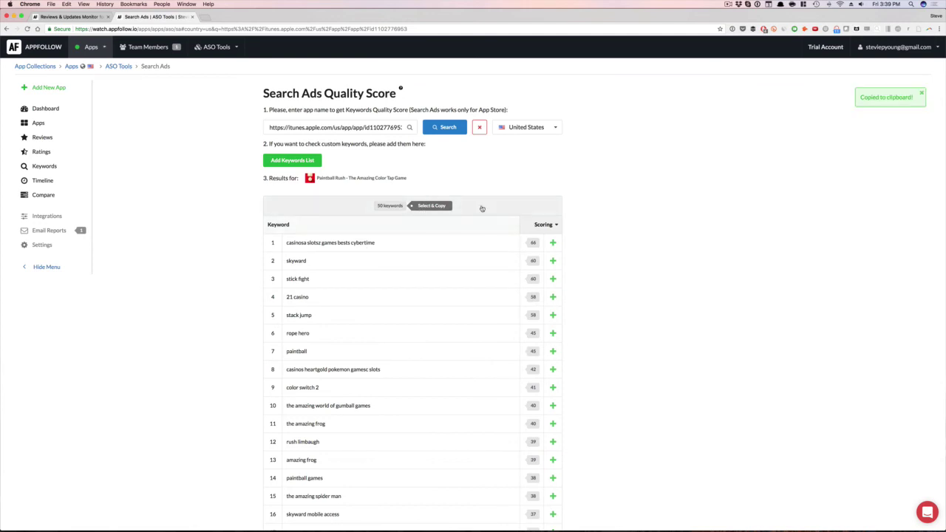